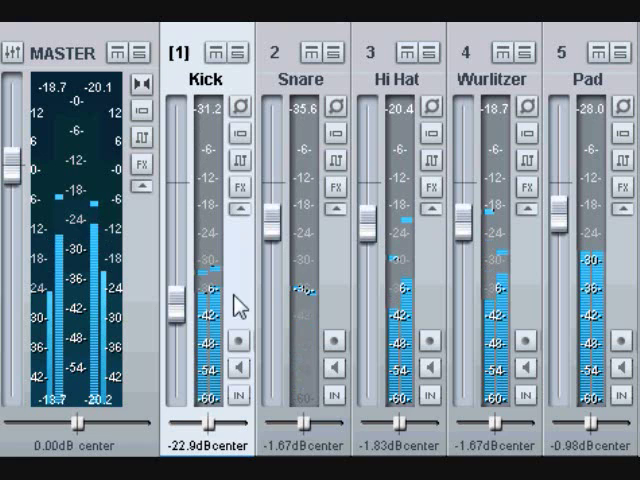
# Raise the Kick, Snare, Hi Hat and Wurlitzer faders to just below 0 dB; lower Pad to -1.42 dB.
pyautogui.moveTo(176, 308); pyautogui.dragTo(200, 220)
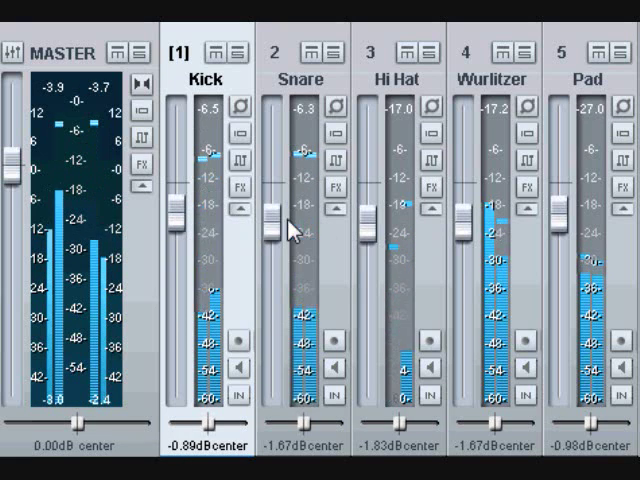
pyautogui.moveTo(272, 222)
pyautogui.mouseDown()
pyautogui.moveTo(278, 242)
pyautogui.moveTo(285, 210)
pyautogui.mouseUp()
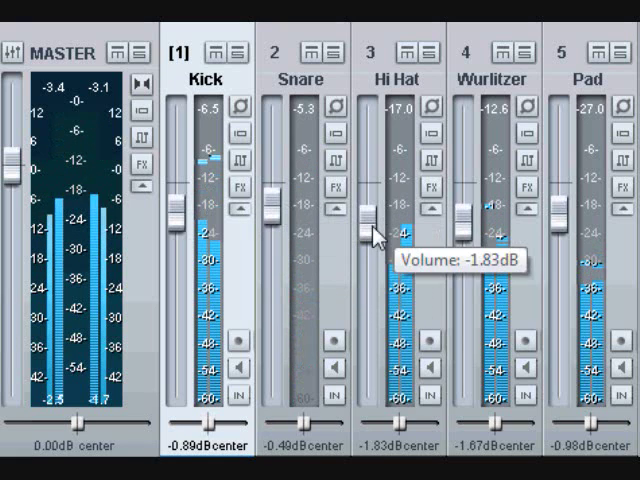
pyautogui.moveTo(375, 235); pyautogui.dragTo(372, 212)
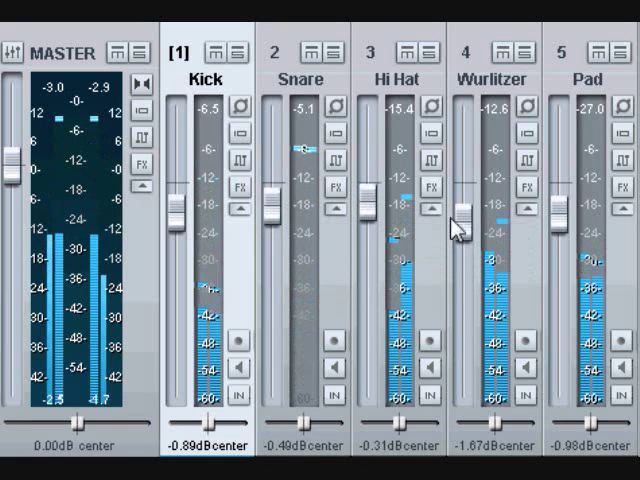
pyautogui.moveTo(462, 222); pyautogui.dragTo(464, 205)
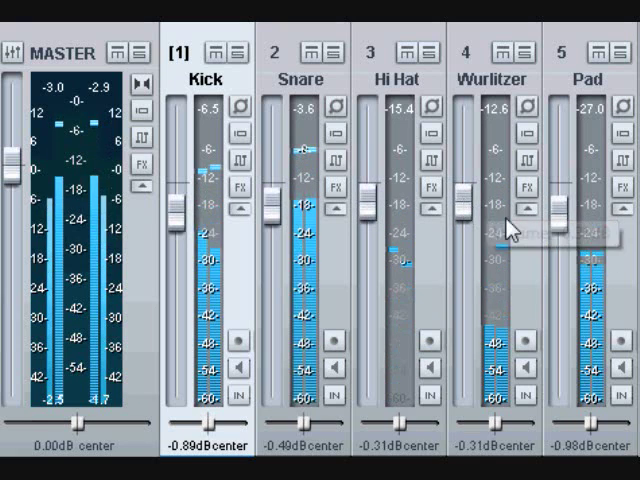
pyautogui.moveTo(560, 215); pyautogui.dragTo(565, 232)
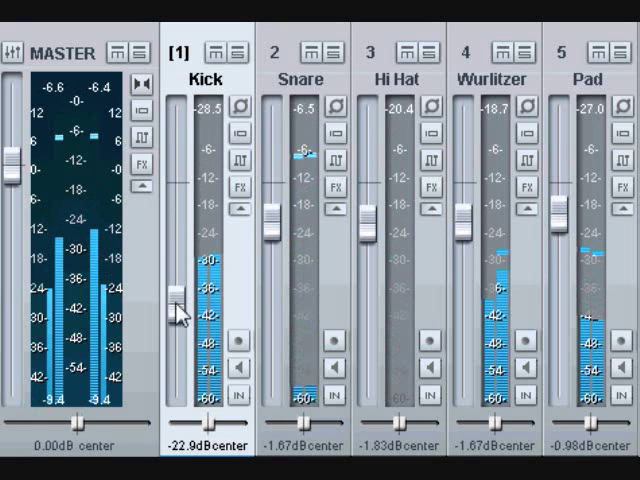
# Raise Kick from -22.9 dB, plus Snare, Hi Hat and Wurlitzer, to near 0 dB; slightly adjust Pad.
pyautogui.moveTo(178, 300)
pyautogui.mouseDown()
pyautogui.moveTo(180, 215)
pyautogui.moveTo(205, 218)
pyautogui.mouseUp()
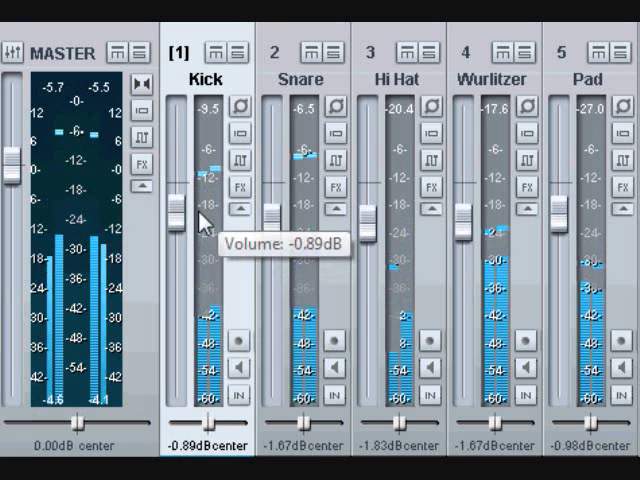
pyautogui.moveTo(283, 232)
pyautogui.mouseDown()
pyautogui.moveTo(290, 235)
pyautogui.moveTo(290, 215)
pyautogui.mouseUp()
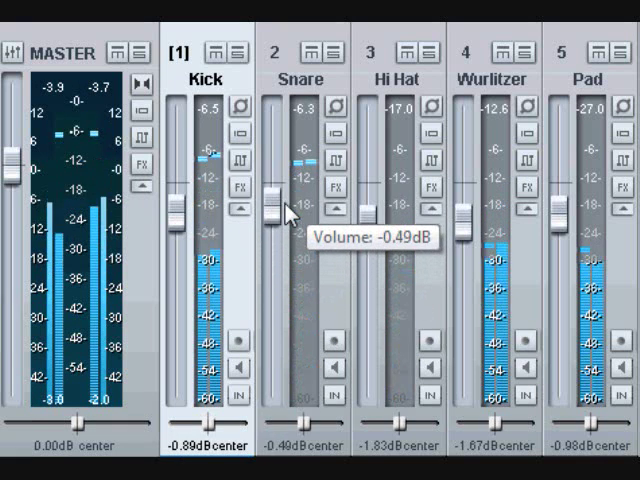
pyautogui.moveTo(370, 228); pyautogui.dragTo(372, 215)
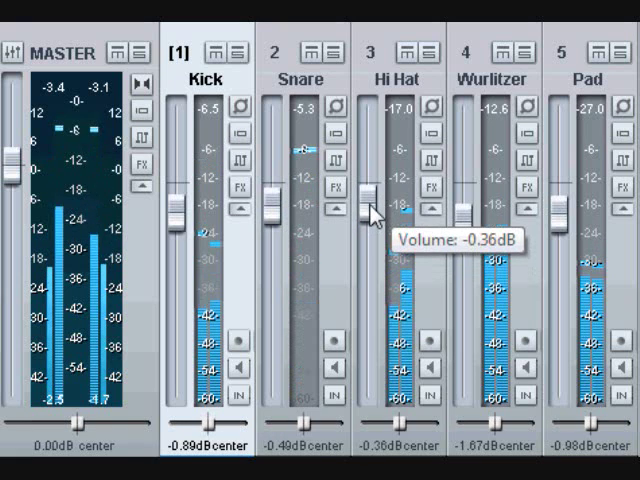
pyautogui.moveTo(465, 228); pyautogui.dragTo(465, 210)
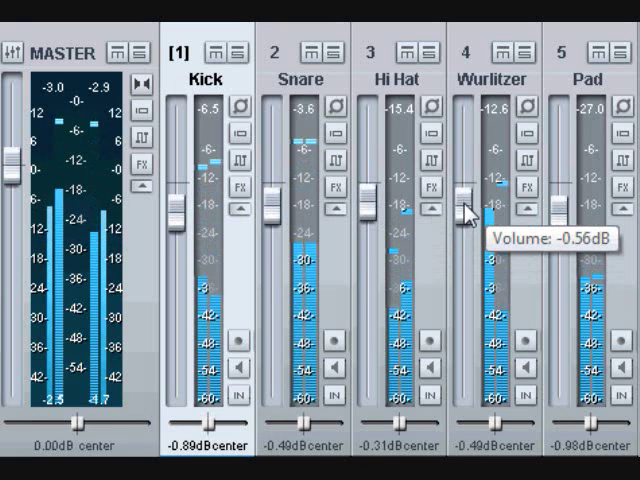
pyautogui.moveTo(553, 228); pyautogui.dragTo(563, 233)
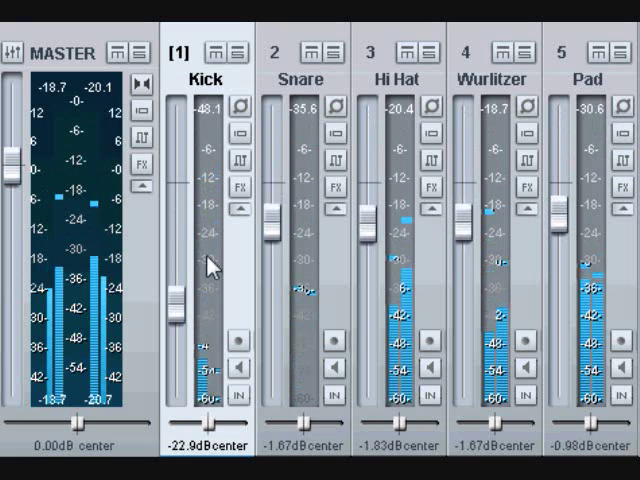
# Bring Kick to -0.89 dB, Snare to -0.49 dB, and Hi Hat and Wurlitzer to -0.31 dB.
pyautogui.moveTo(176, 303)
pyautogui.mouseDown()
pyautogui.moveTo(176, 226)
pyautogui.moveTo(205, 215)
pyautogui.mouseUp()
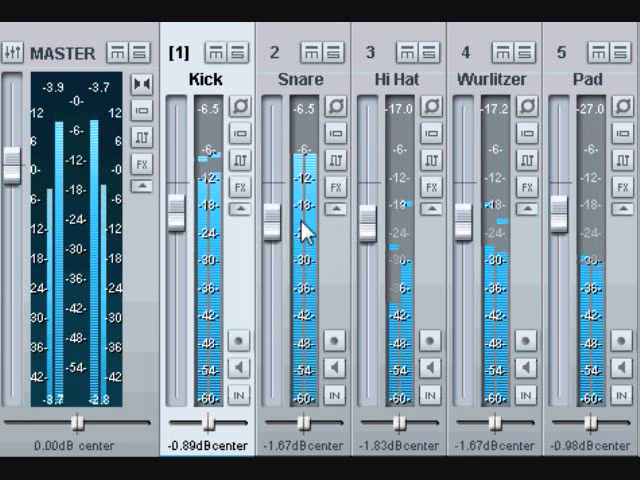
pyautogui.moveTo(287, 228)
pyautogui.mouseDown()
pyautogui.moveTo(287, 236)
pyautogui.moveTo(287, 215)
pyautogui.mouseUp()
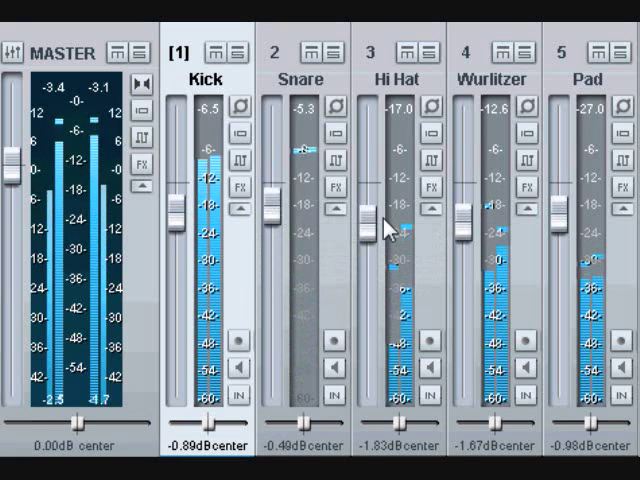
pyautogui.moveTo(370, 232); pyautogui.dragTo(375, 215)
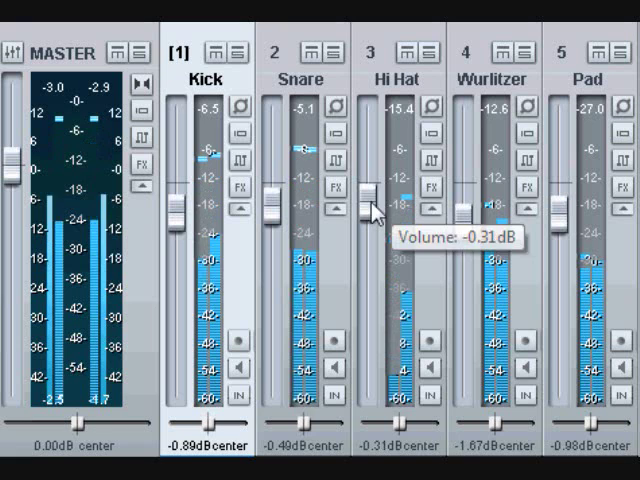
pyautogui.moveTo(463, 225); pyautogui.dragTo(463, 205)
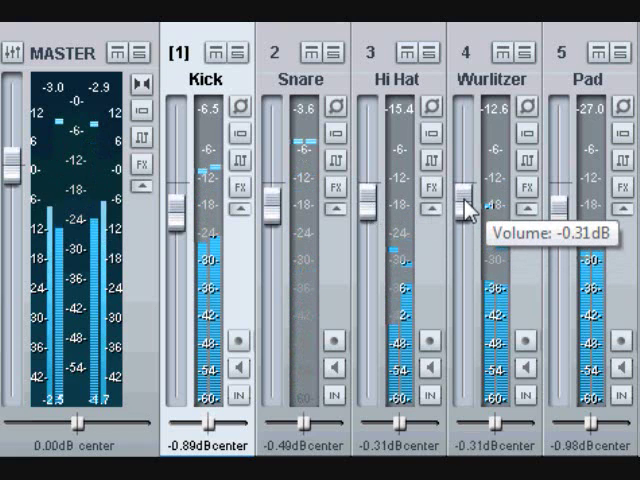